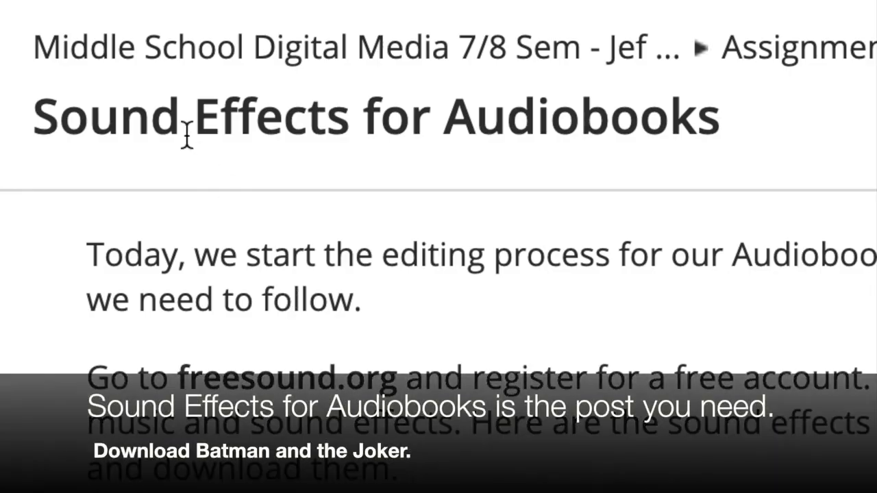
- Save the attached Batman.m4a recording to the Desktop under the name Batman Voice
scroll(185, 157, "down", 15)
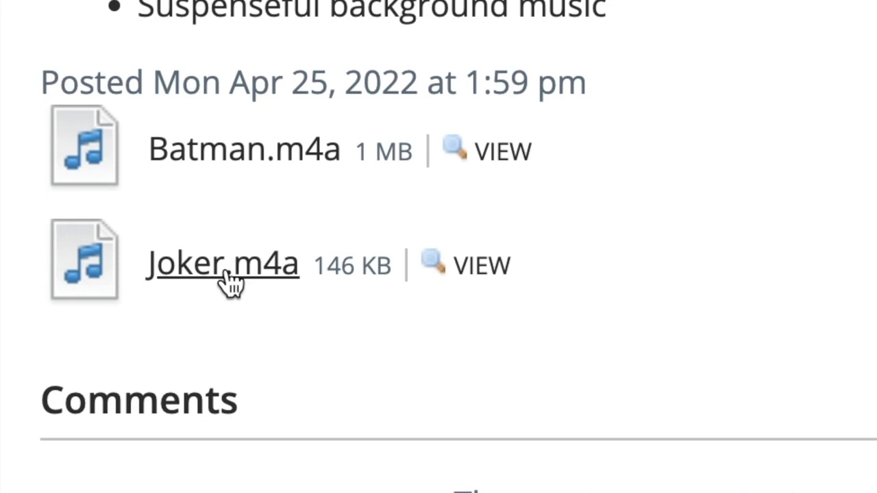
right_click(216, 158)
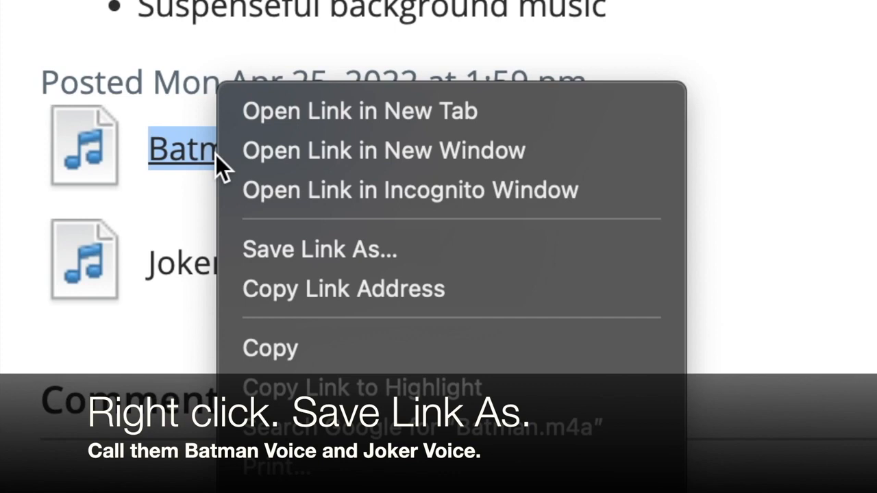
left_click(429, 247)
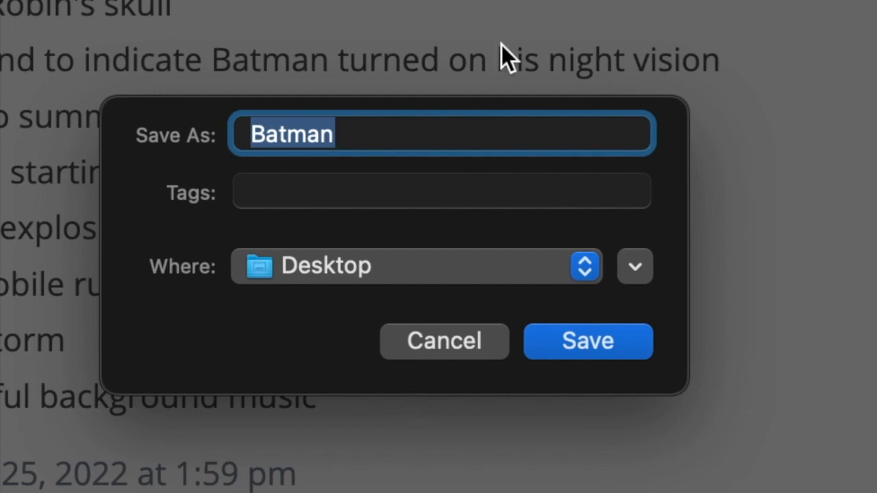
left_click(374, 135)
type("Voice")
left_click(582, 341)
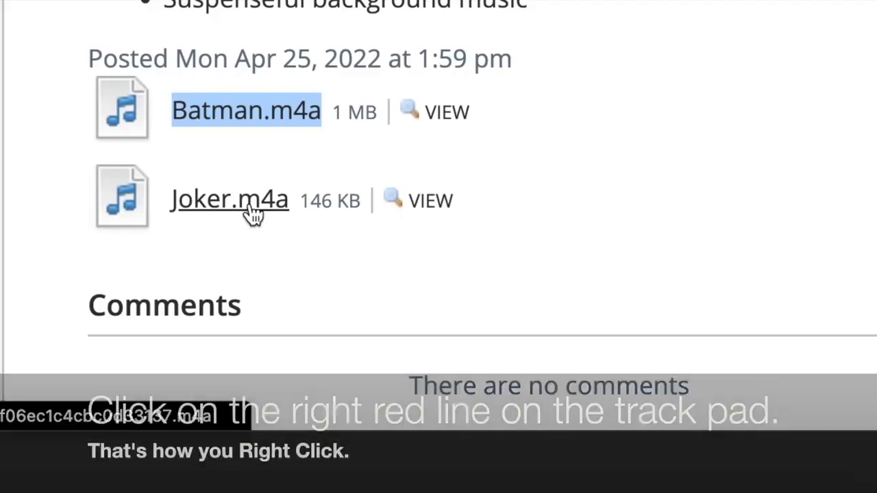
- Save the attached Joker.m4a recording to the Desktop under the name Joker Voice
right_click(242, 205)
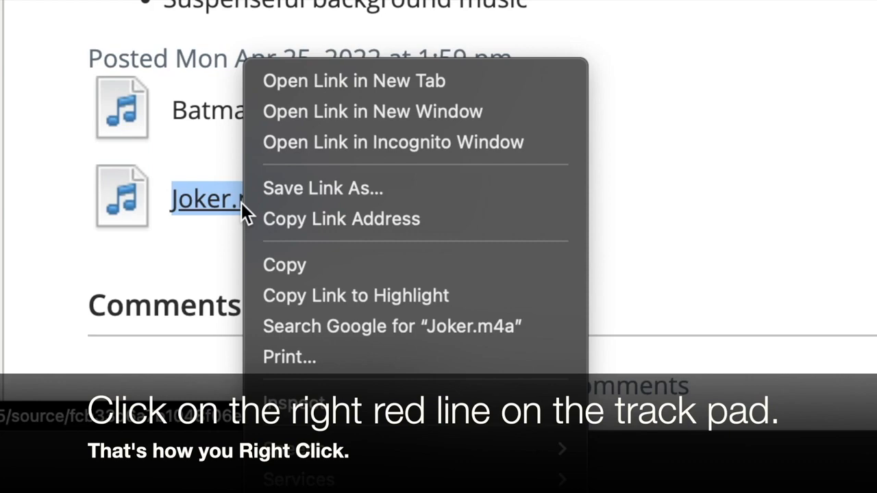
left_click(324, 189)
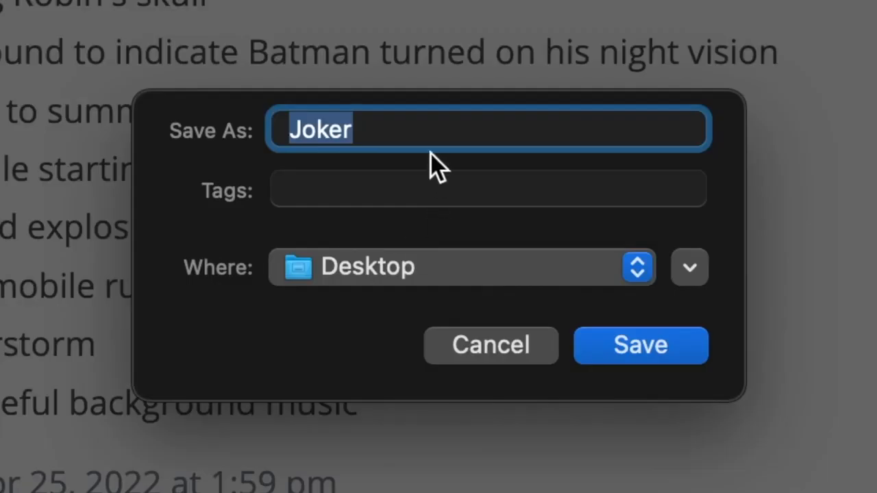
left_click(420, 129)
type("Voice")
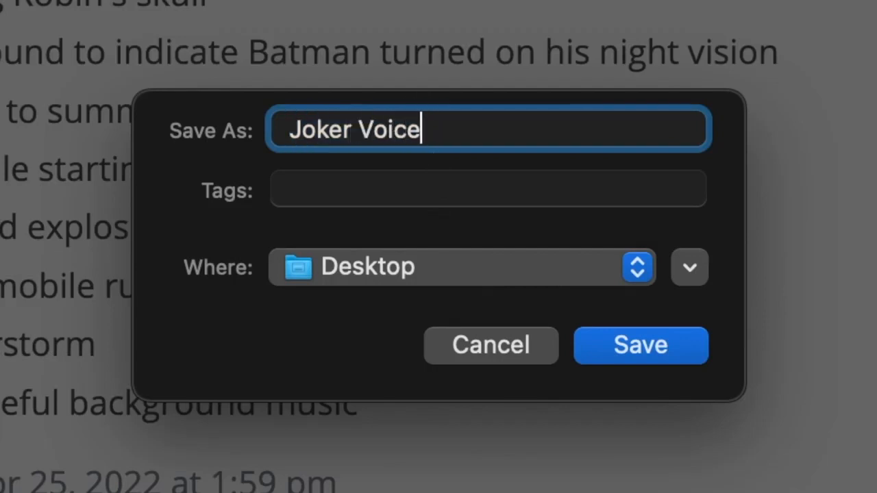
left_click(648, 332)
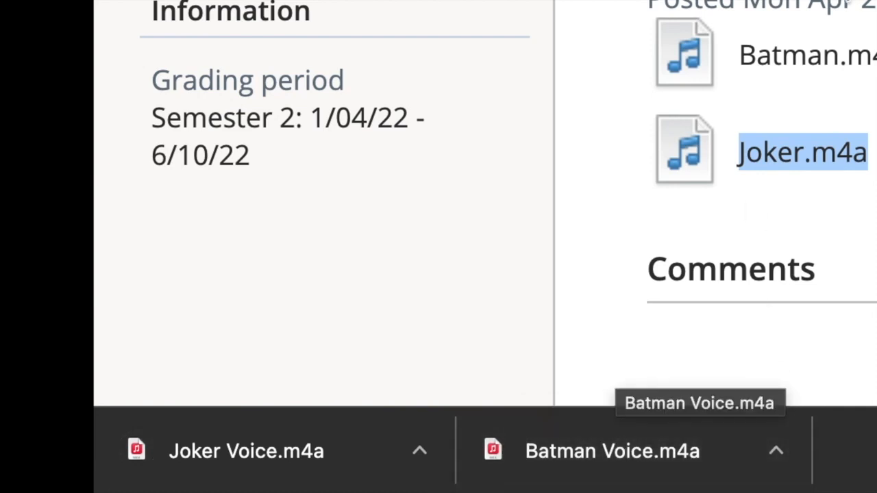
- Switch to Adobe Premiere Rush and create a new project from the Batman Voice and Joker Voice audio files
scroll(439, 206, "up", 2)
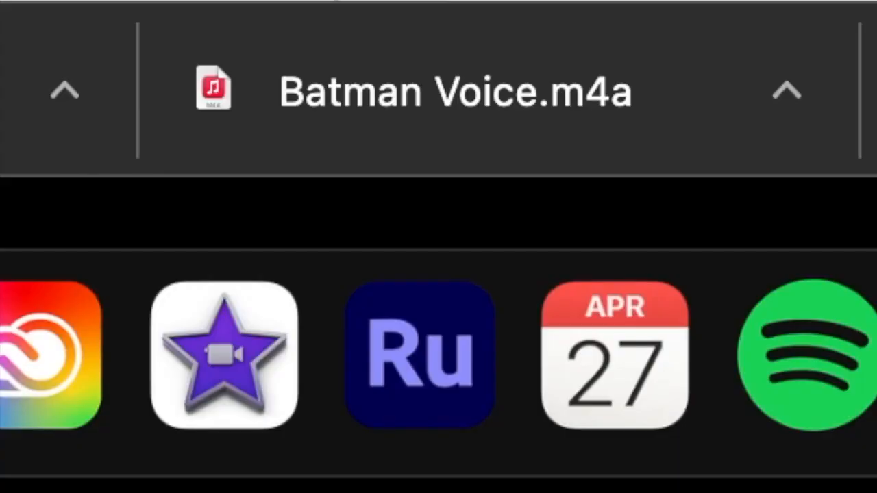
left_click(412, 381)
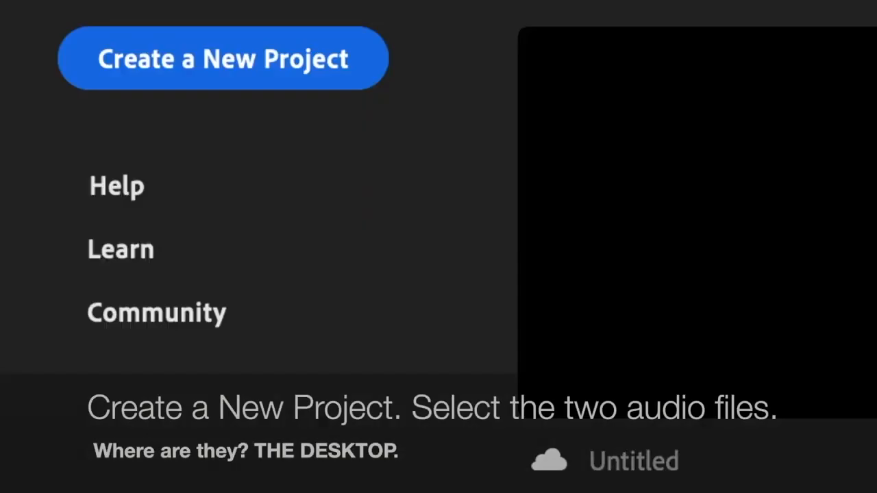
left_click(191, 72)
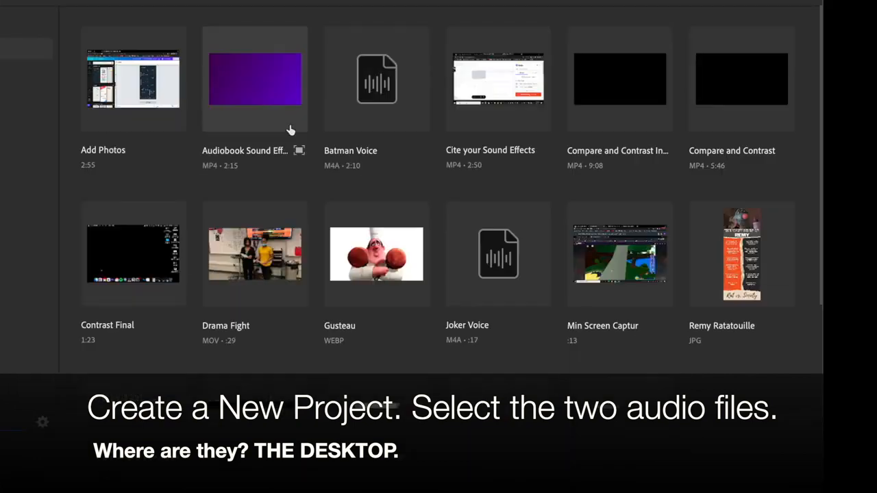
left_click(376, 85)
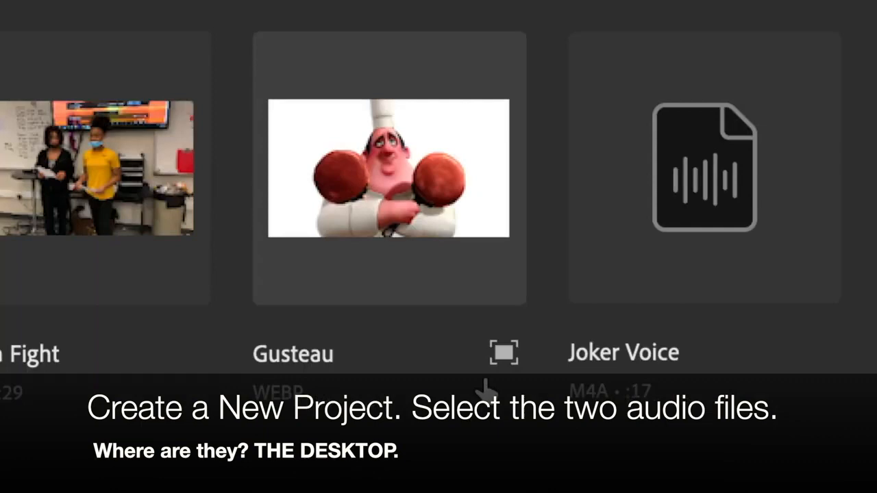
left_click(724, 203)
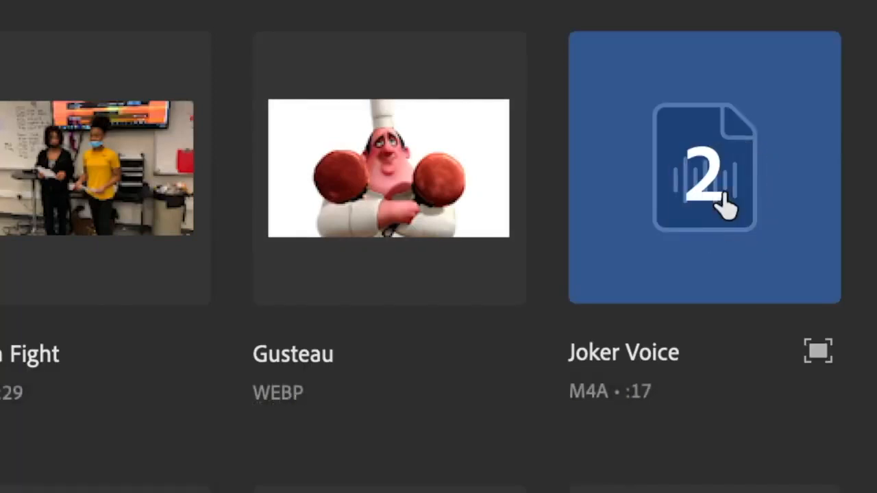
left_click(782, 430)
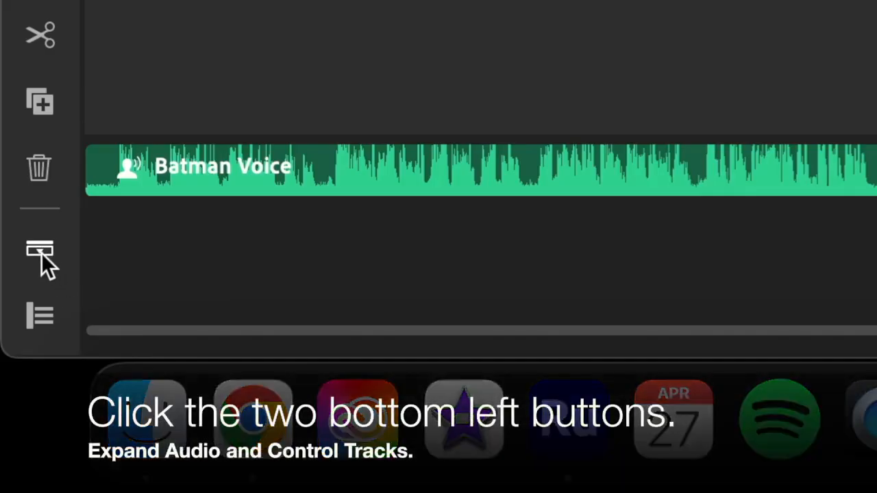
- Expand the audio and show the track controls in the timeline
left_click(42, 254)
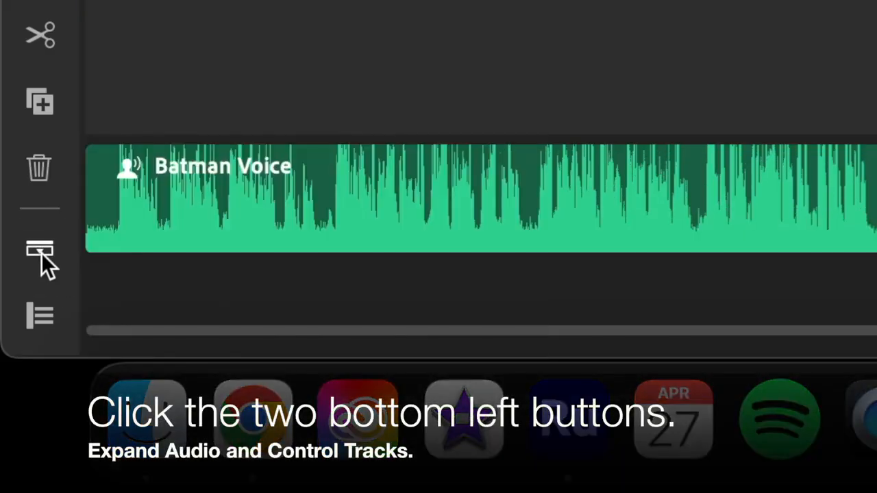
scroll(263, 284, "right", 10)
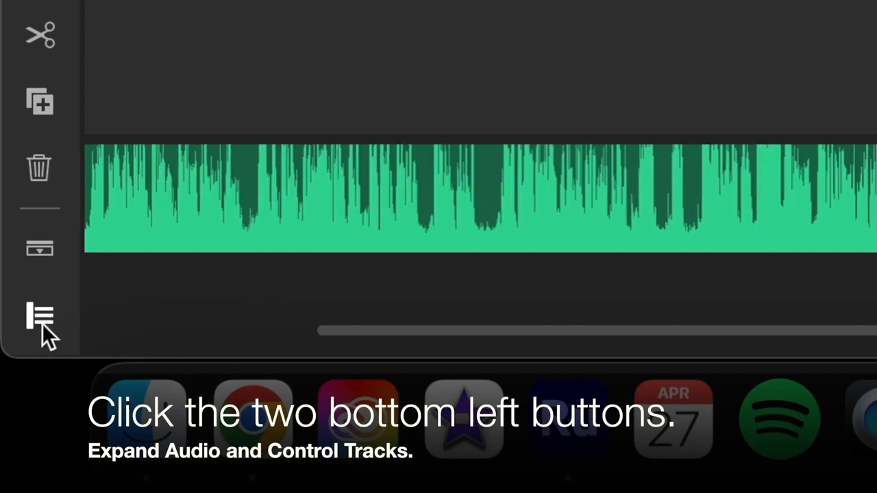
left_click(42, 323)
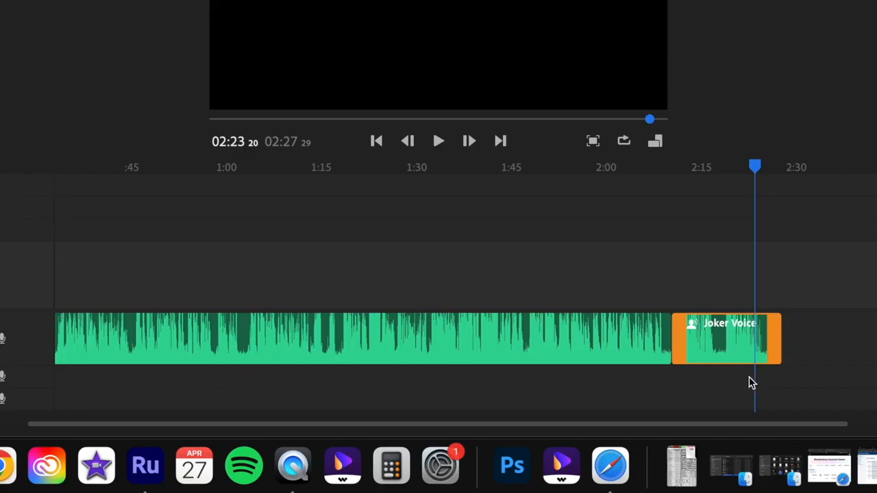
- Move the Joker Voice clip about 3 seconds away from the end of Batman Voice and try adjusting its beginning edge
left_click_drag(842, 420, 118, 346)
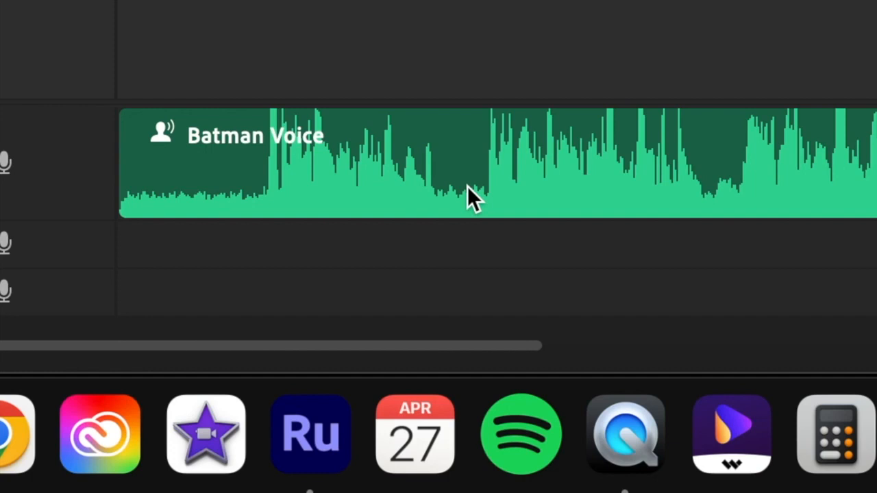
left_click_drag(467, 186, 373, 186)
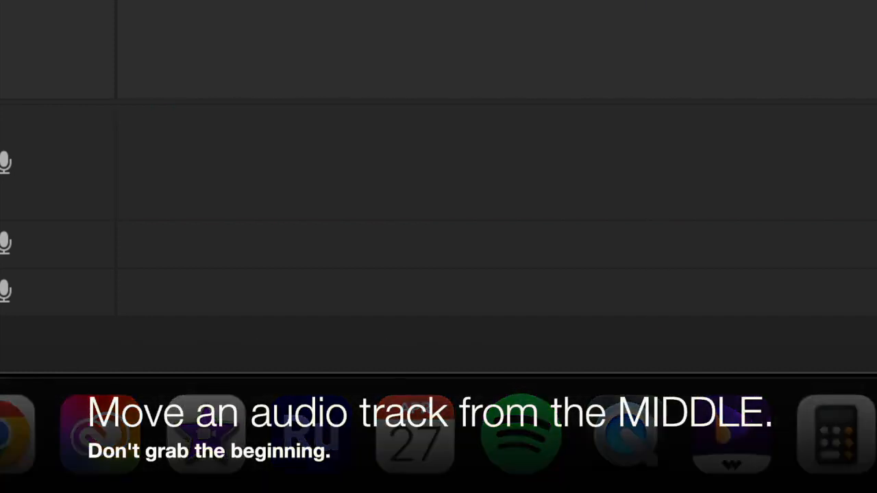
scroll(496, 165, "left", 10)
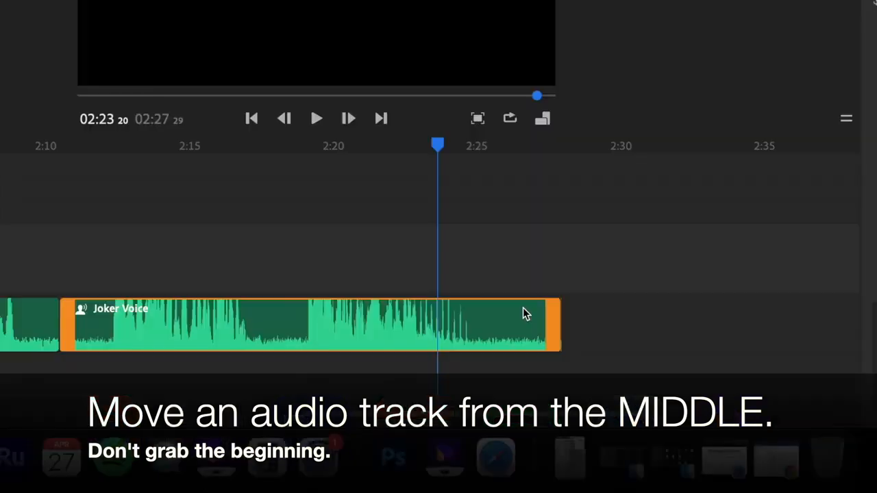
left_click_drag(276, 326, 362, 329)
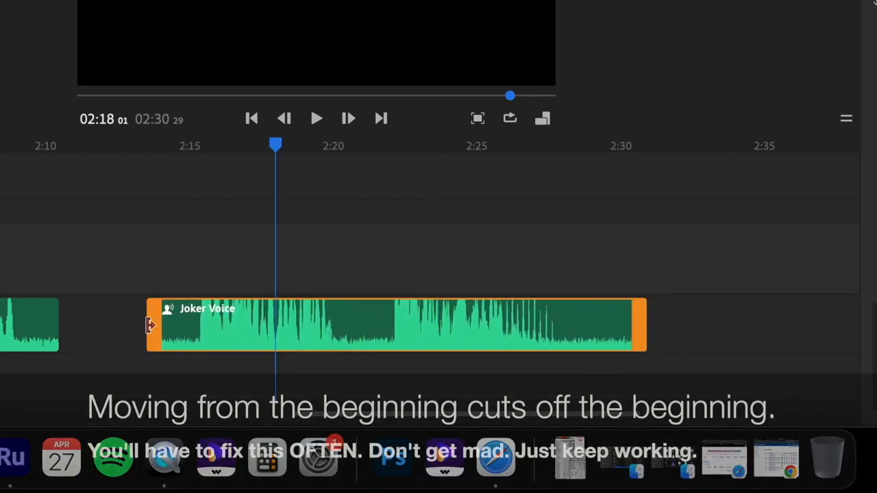
left_click_drag(141, 325, 274, 317)
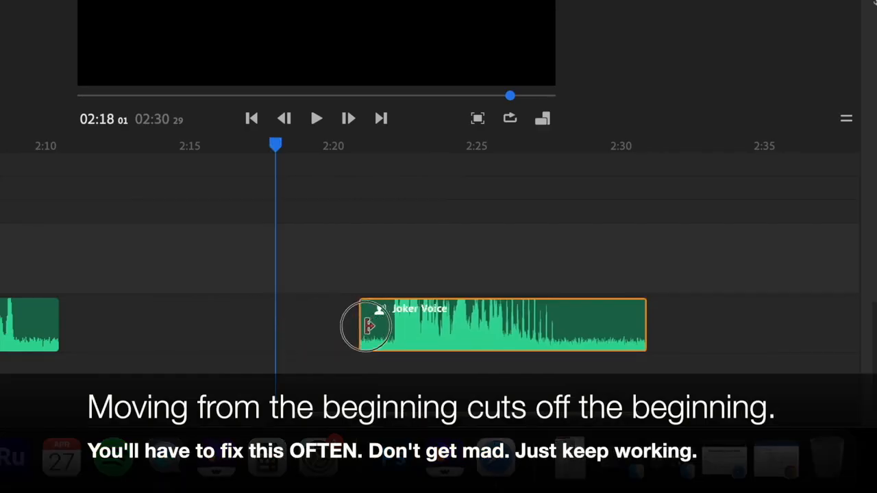
left_click_drag(367, 323, 82, 337)
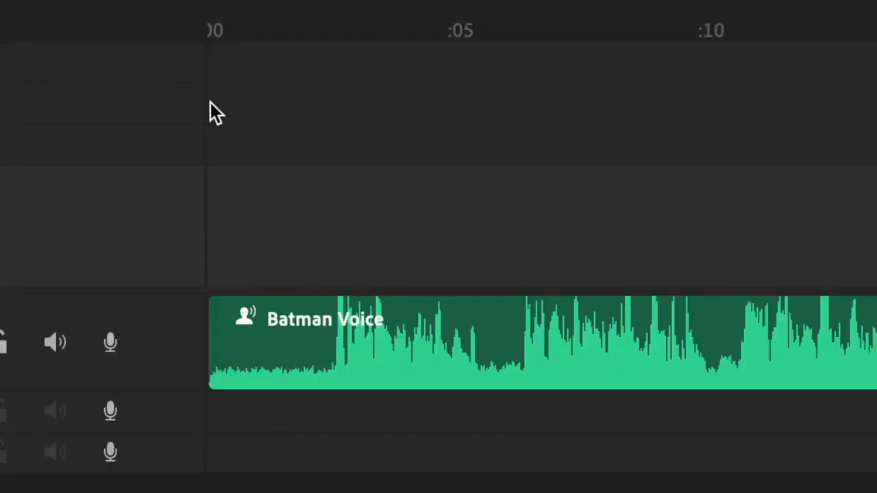
- Turn on background noise reduction for the Batman Voice clip
left_click(137, 187)
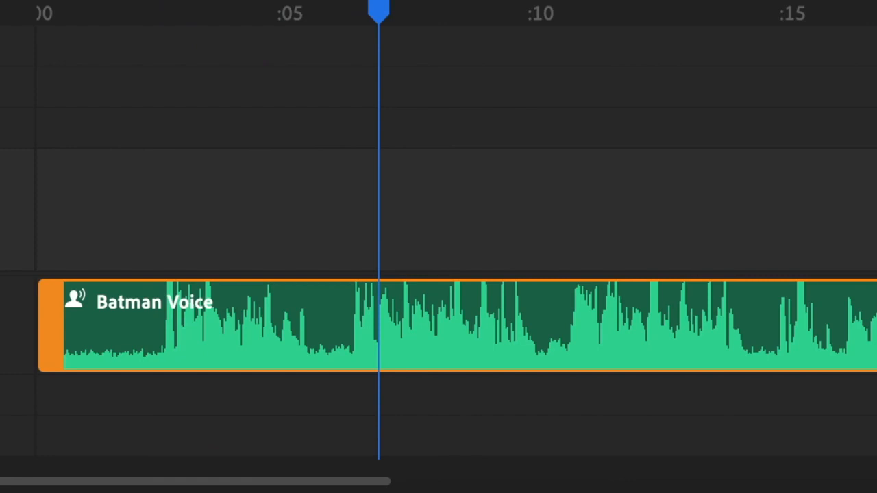
left_click(113, 320)
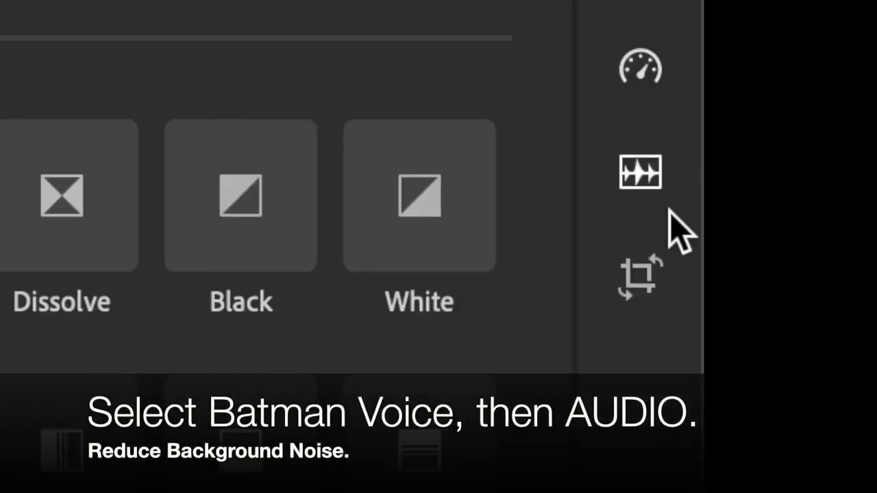
left_click(642, 172)
left_click(642, 173)
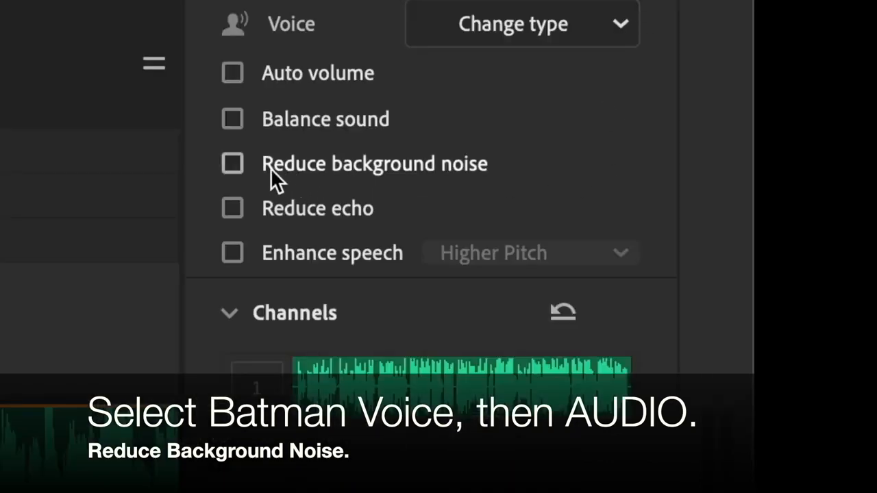
left_click(233, 165)
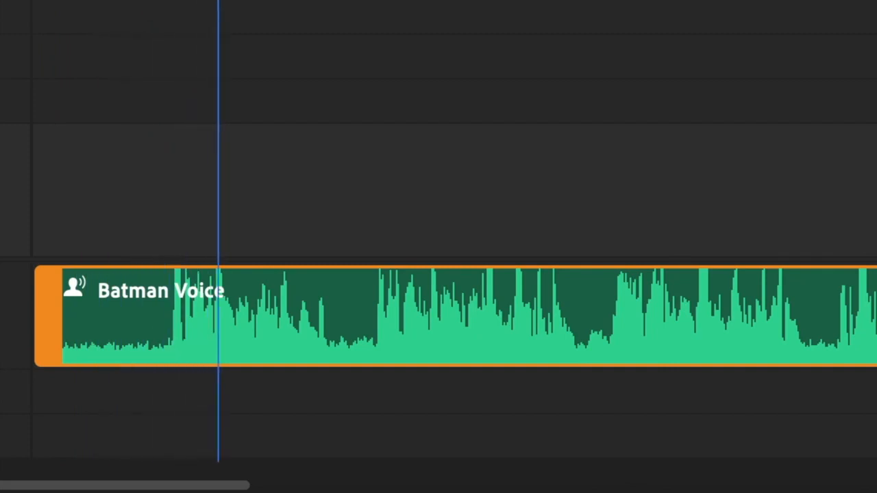
- Split off and delete the silent opening of Batman Voice, and move the remaining clip to the start of the timeline
left_click(261, 1)
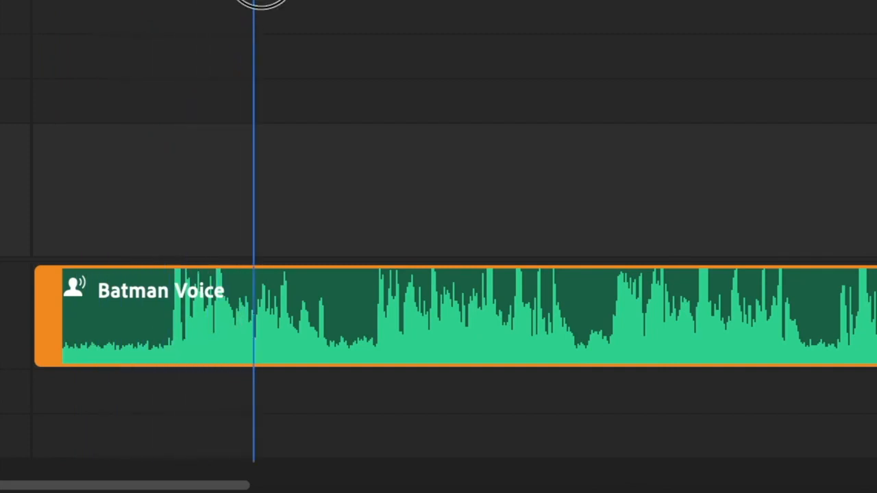
left_click_drag(261, 1, 172, 2)
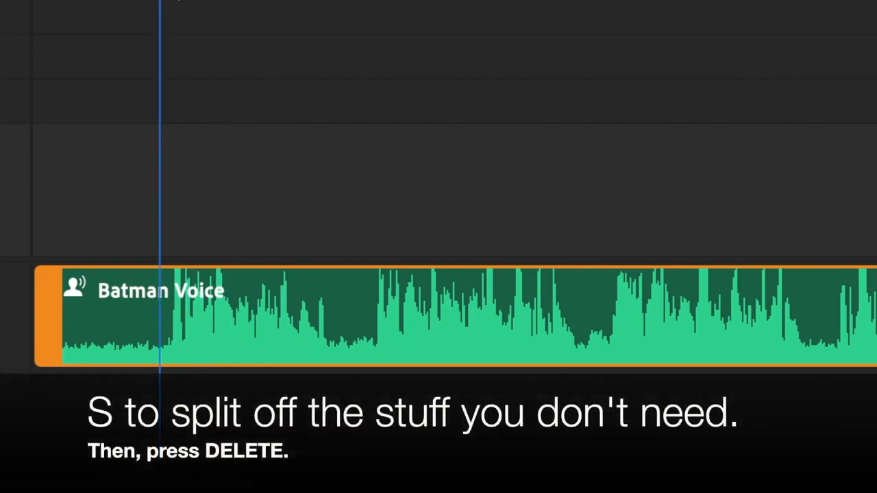
key("s")
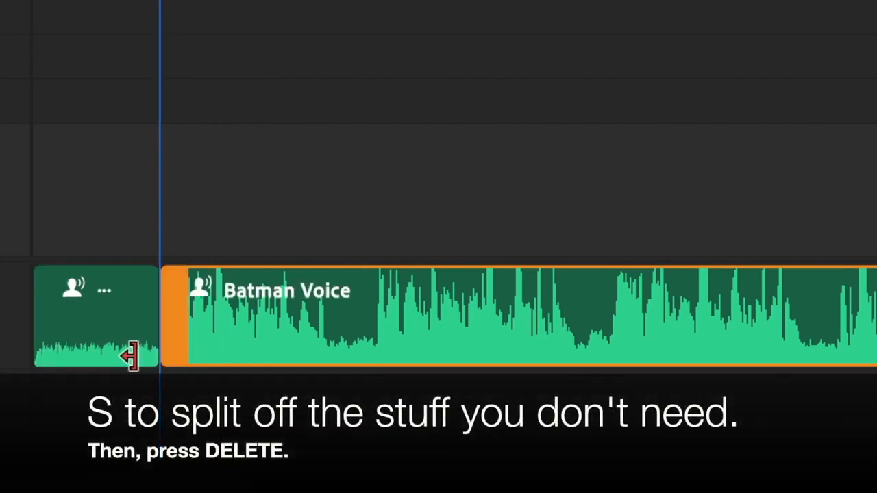
left_click(107, 314)
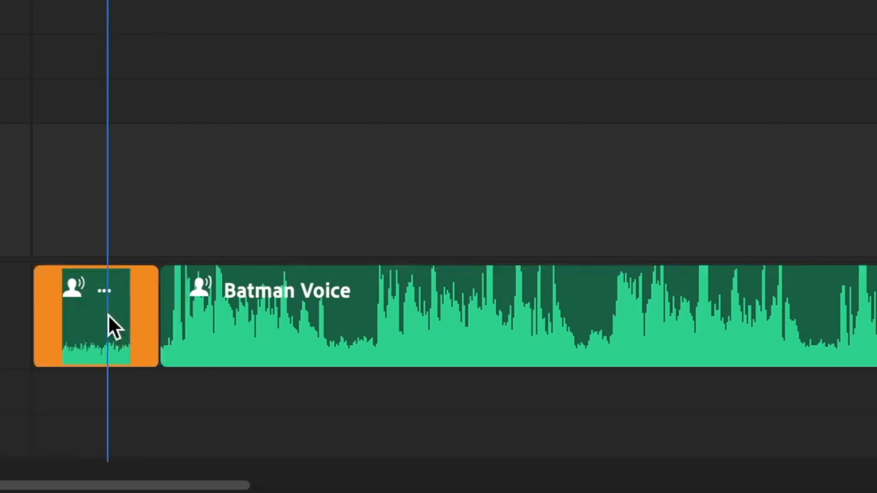
key("Delete")
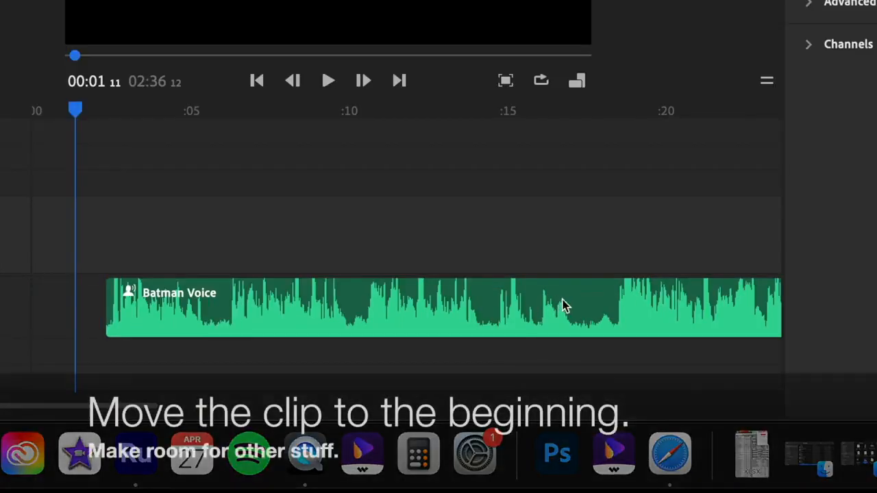
left_click(583, 299)
left_click_drag(553, 294, 491, 301)
- Play the Batman Voice clip from the beginning and split it at 00:07 24, in the pause after the spoken passage
left_click(36, 129)
key("space")
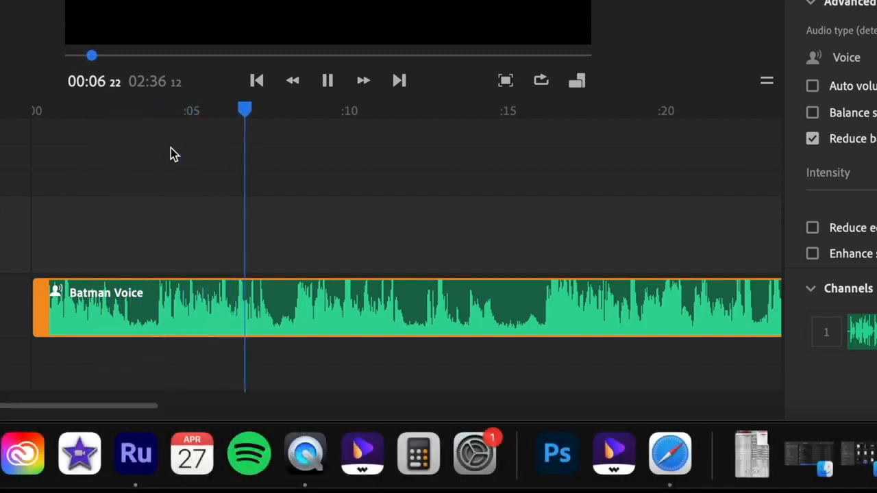
key("space")
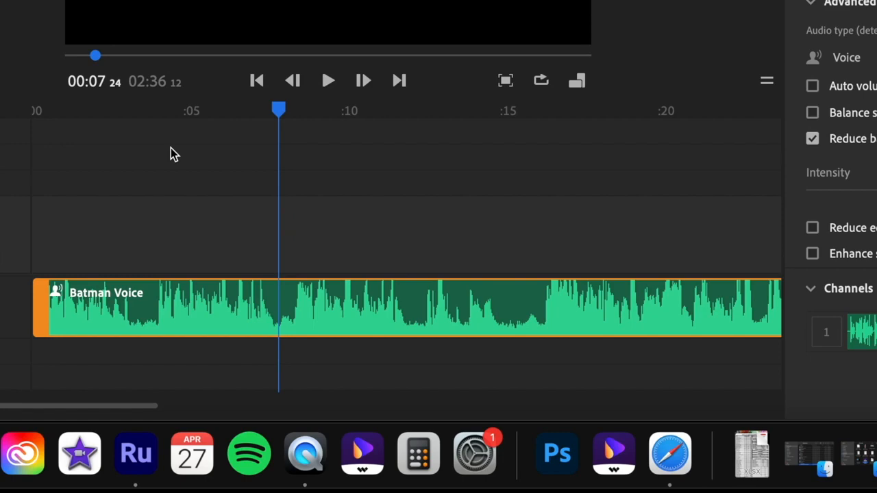
key("s")
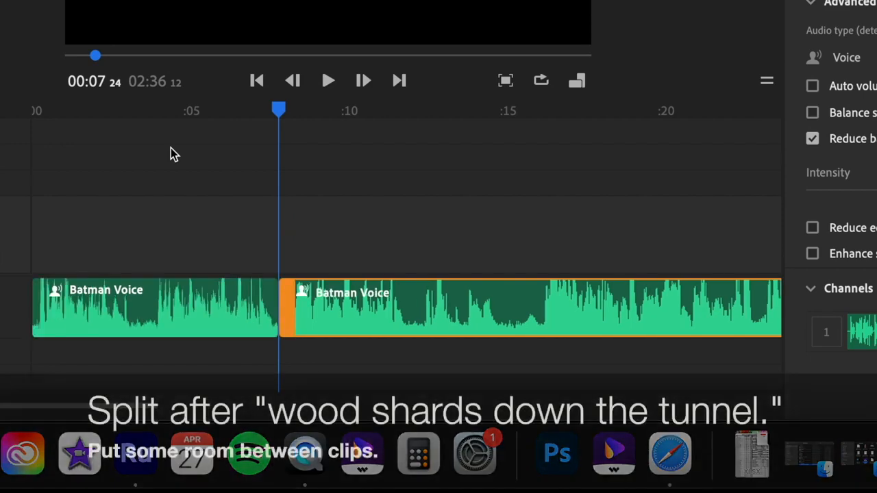
- Play the opening Batman Voice passage and move the second Batman Voice clip to leave a gap of about 3.5 seconds after the first
scroll(545, 232, "right", 10)
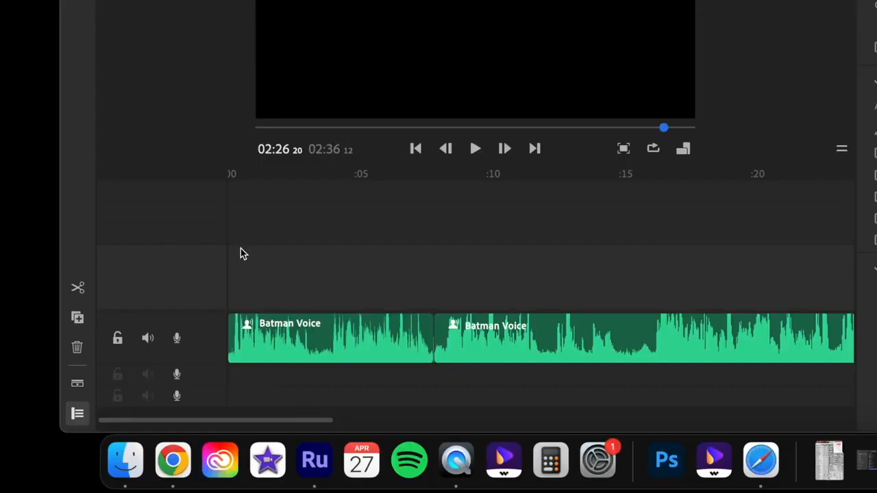
left_click(234, 199)
key("space")
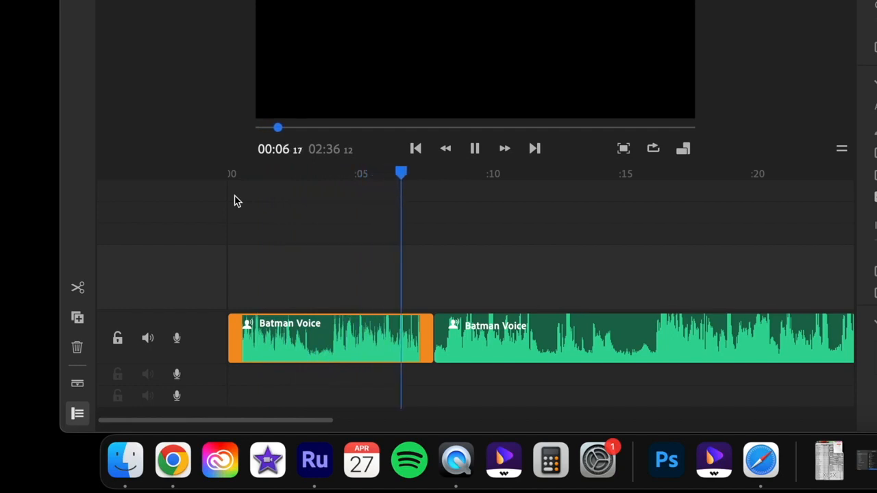
key("space")
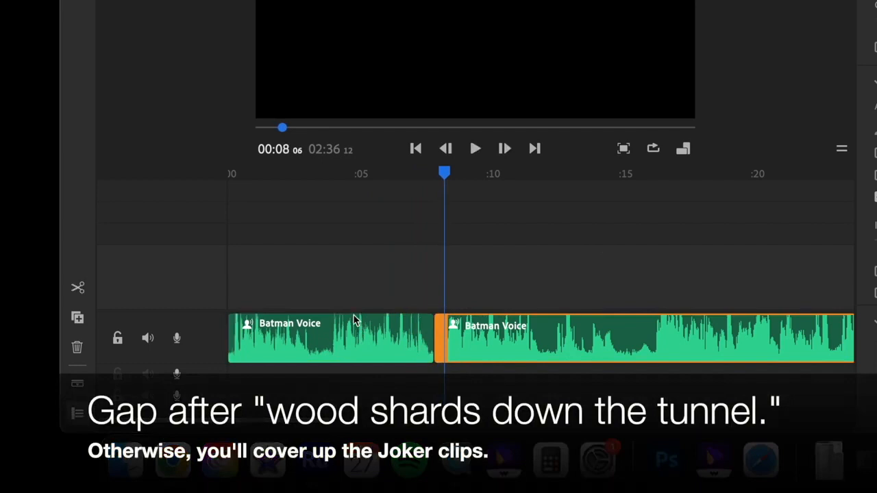
left_click_drag(521, 340, 587, 342)
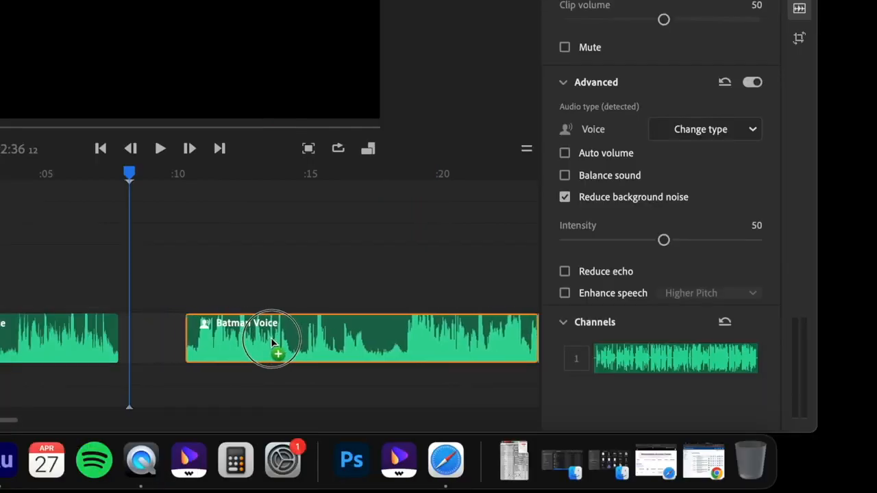
left_click_drag(271, 343, 293, 340)
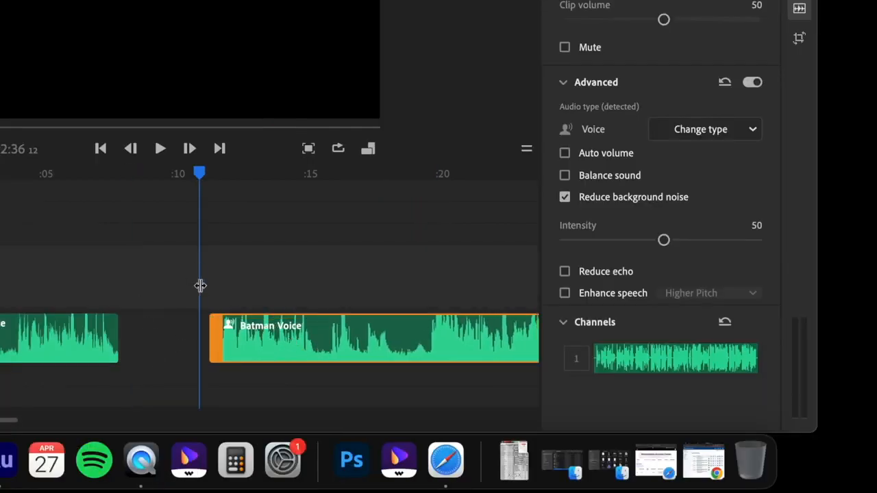
- Play the second Batman Voice clip, split it in the pause at about 00:18, and move the remainder about 2.4 seconds away
key("space")
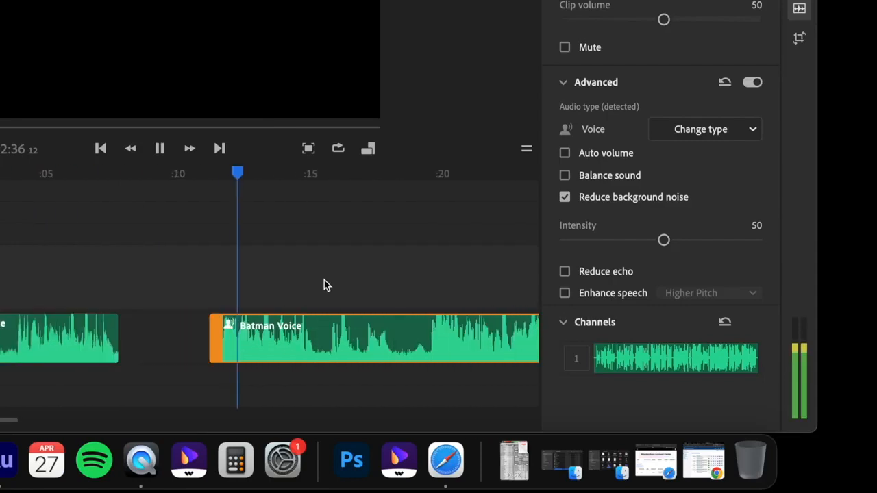
scroll(324, 280, "right", 5)
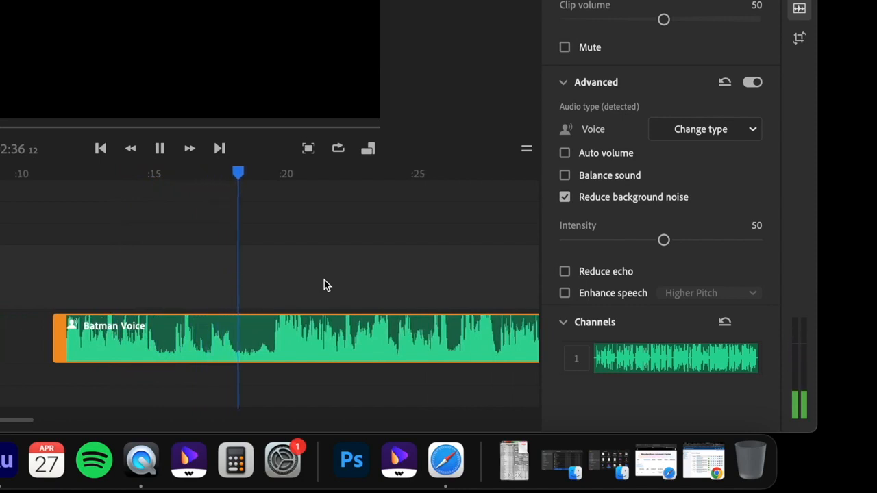
key("space")
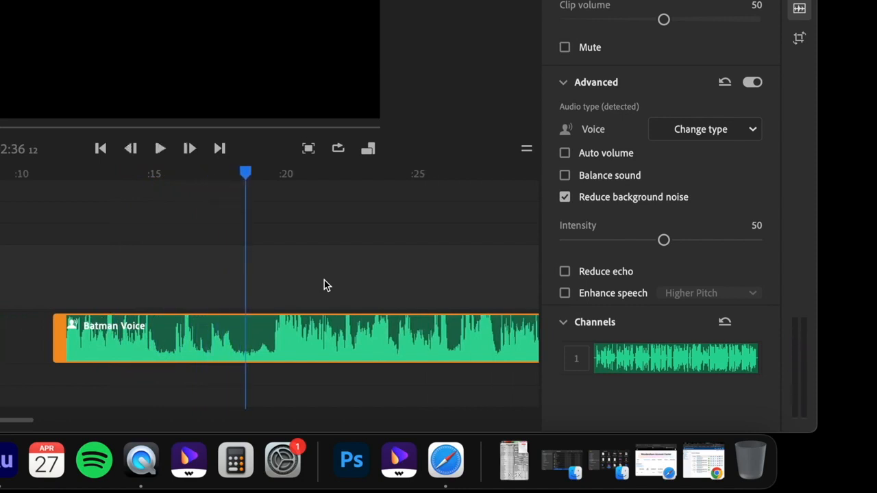
key("super+k")
left_click_drag(354, 331, 415, 345)
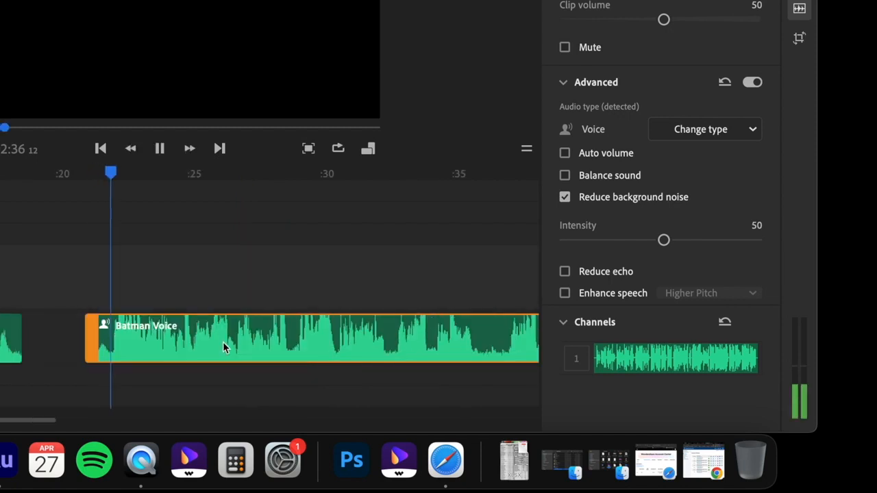
- Trim the breathing off the beginning of the third Batman Voice clip, up to just before its speech starts near 00:22
key("space")
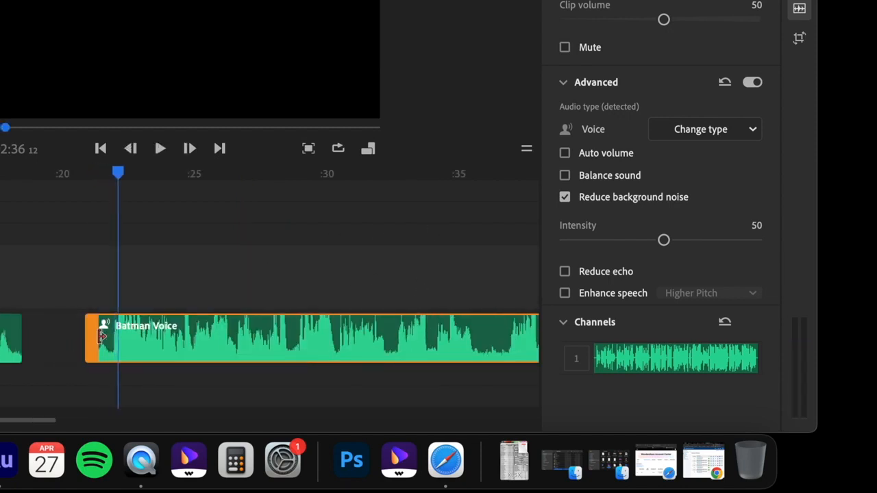
left_click(148, 383)
left_click_drag(52, 420, 26, 426)
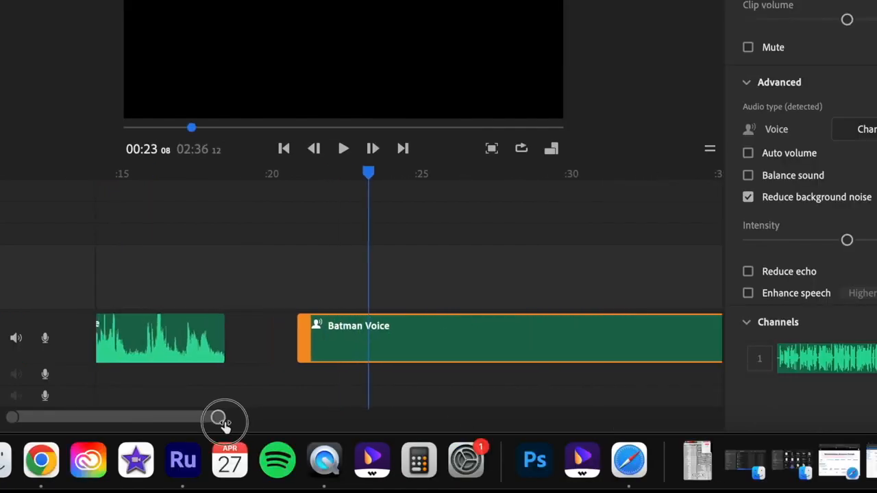
left_click_drag(209, 424, 180, 423)
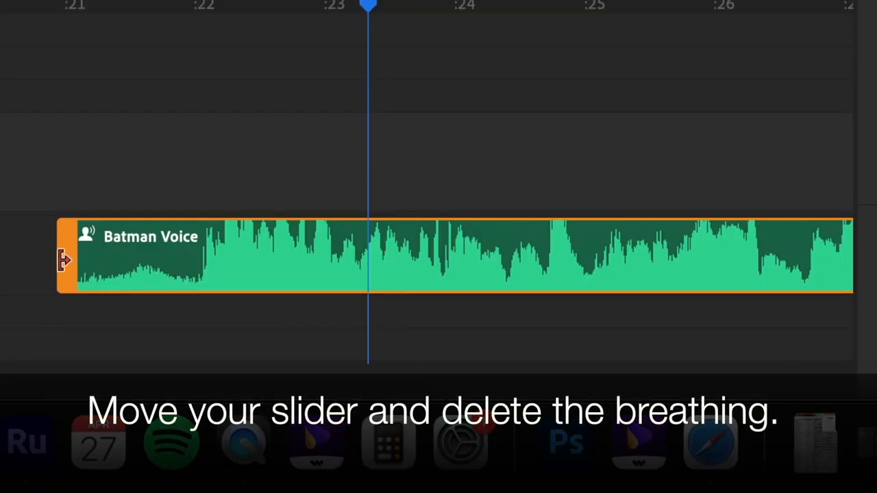
left_click_drag(62, 258, 191, 259)
- Play the trimmed Batman Voice clip, split it at 00:28 23 before Robin groans, and leave about half a second between the pieces
left_click_drag(375, 4, 161, 28)
key("space")
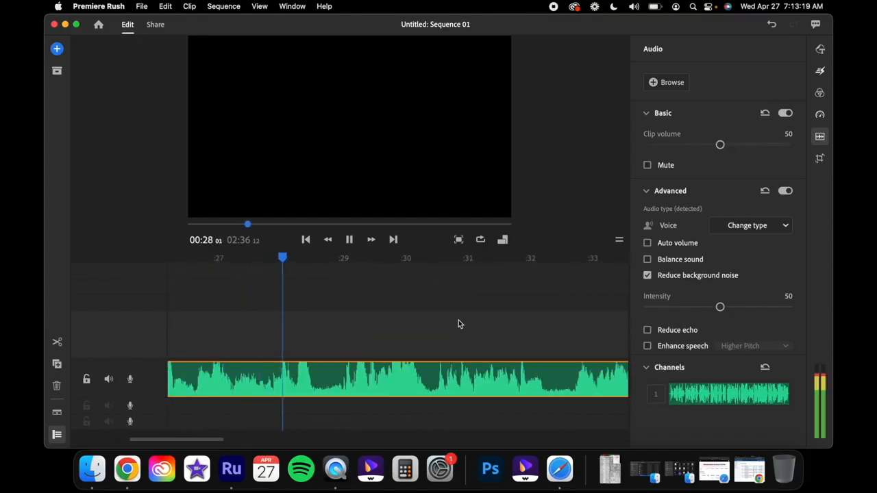
key("space")
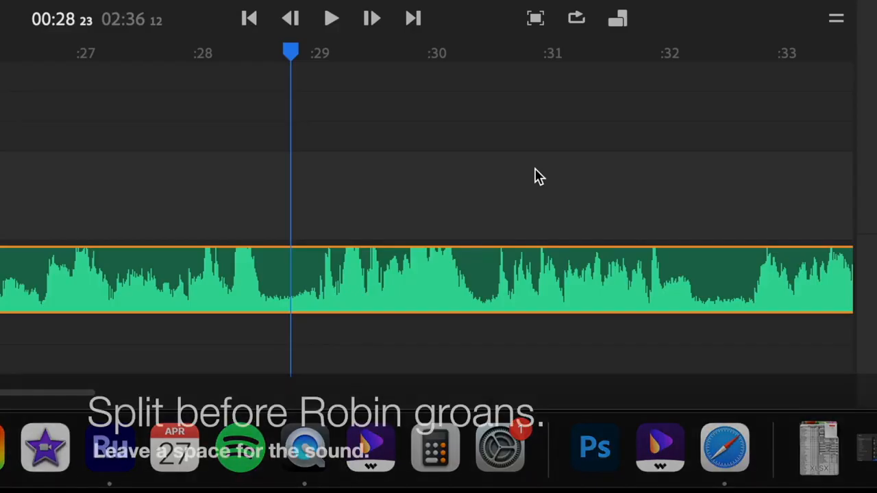
key("s")
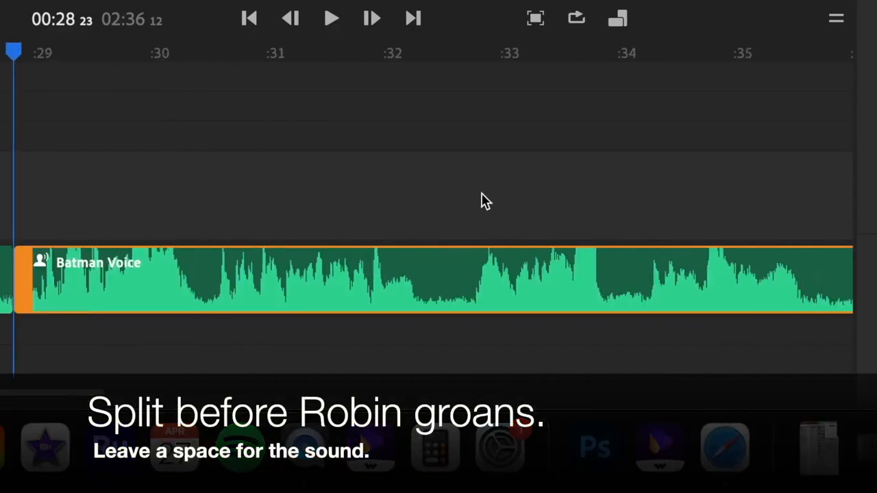
left_click_drag(239, 288, 291, 294)
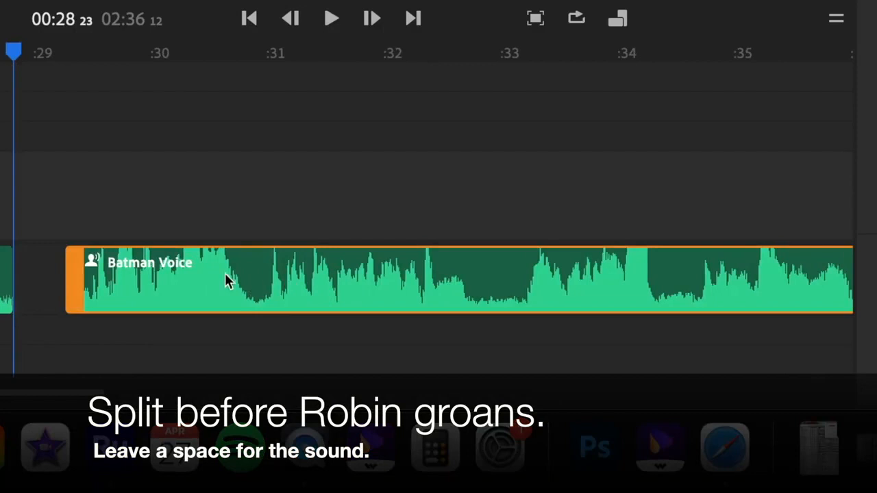
key("space")
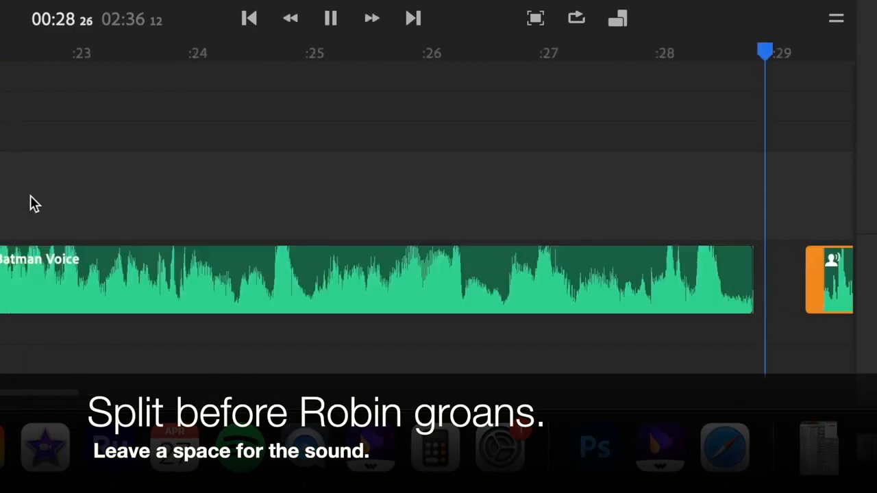